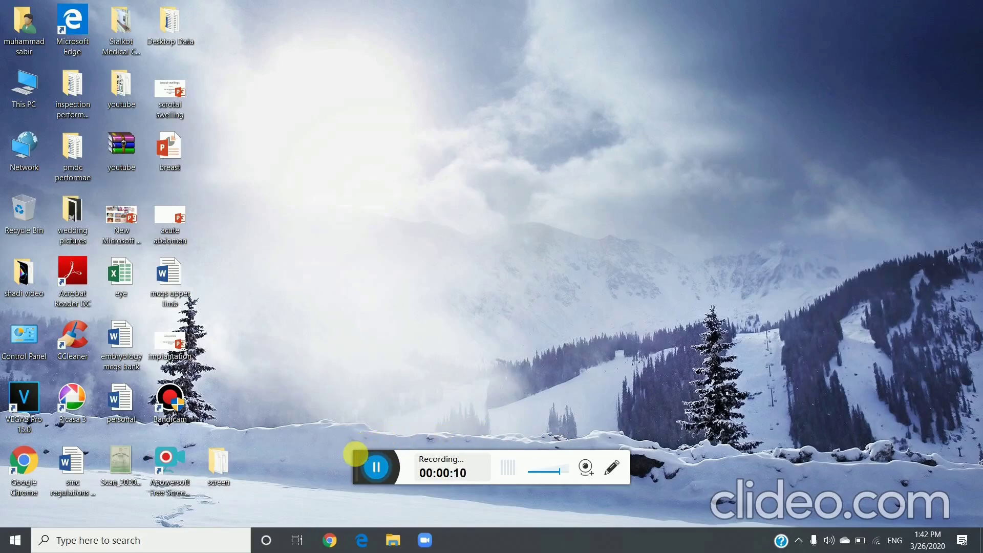
Launch Chrome, go to the Google home page, and maximize the browser window
{"action": "left_click_drag", "start_coordinate": [359, 459], "coordinate": [701, 502]}
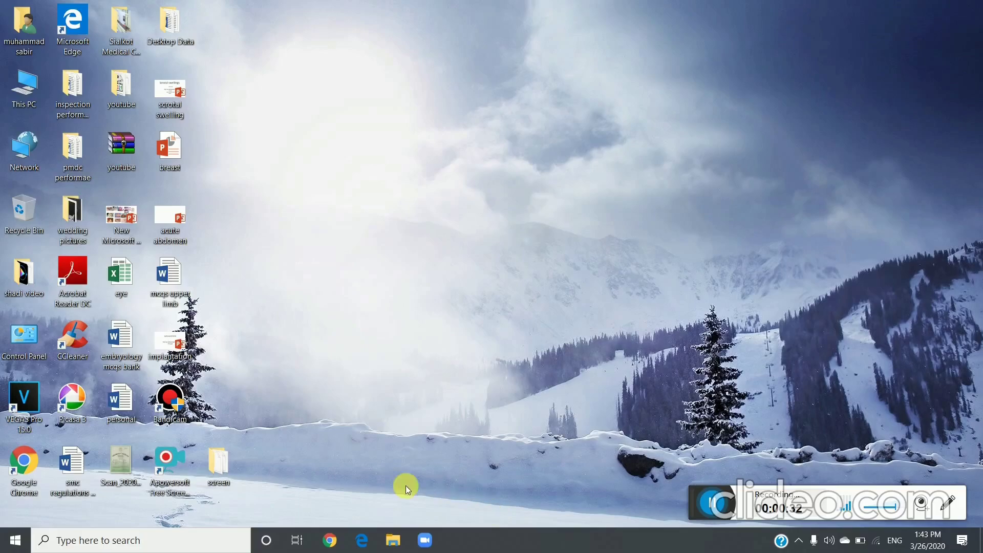
{"action": "left_click", "coordinate": [332, 538]}
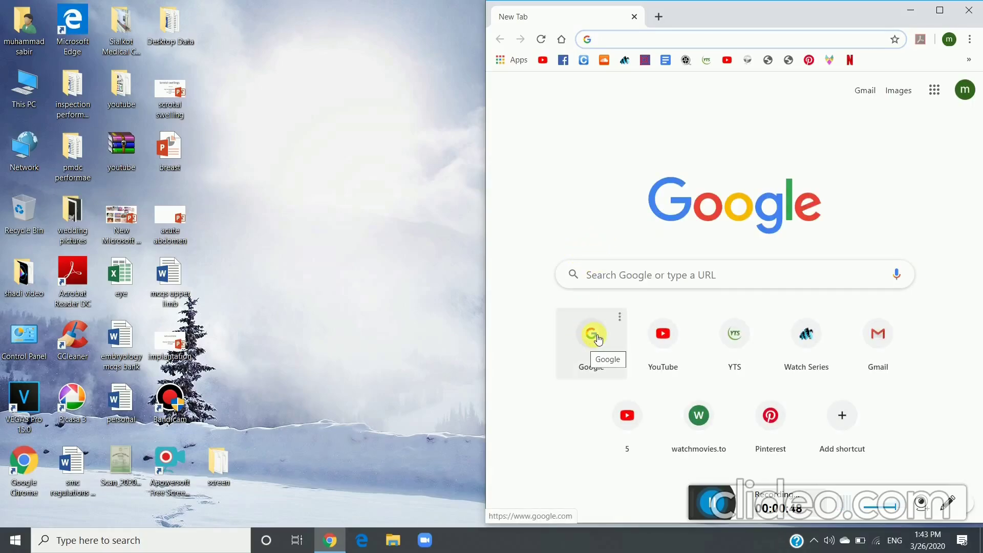
{"action": "left_click", "coordinate": [596, 337]}
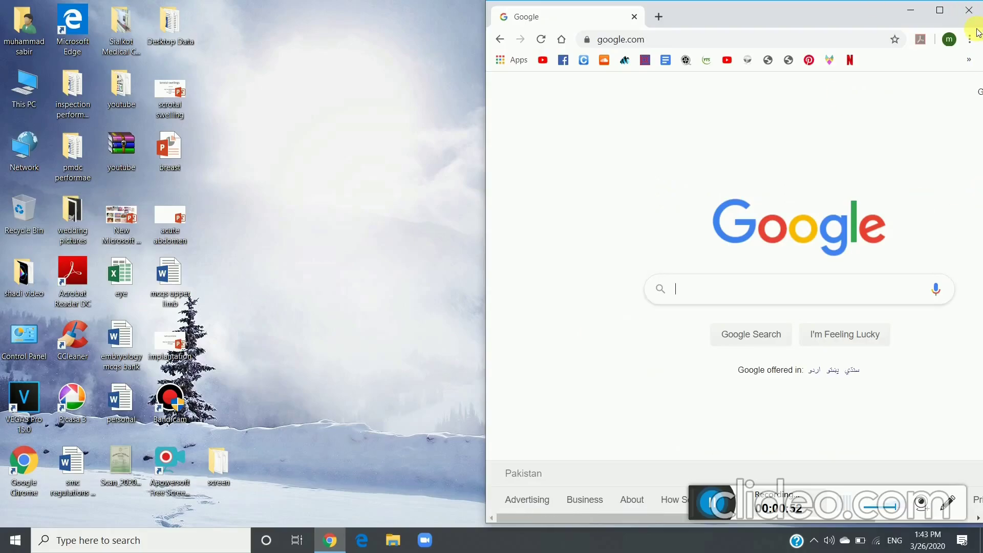
{"action": "left_click", "coordinate": [947, 18]}
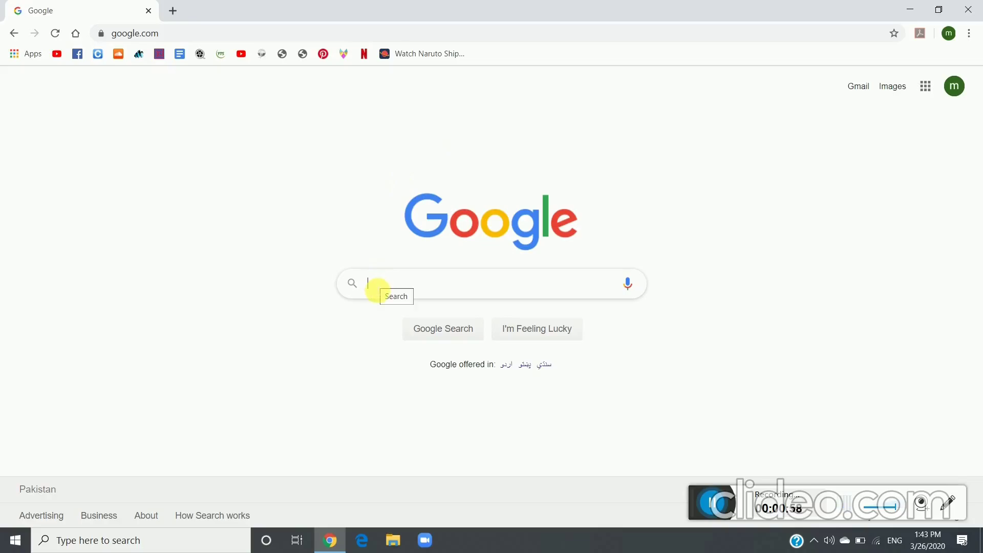
{"action": "type", "text": "zoom"}
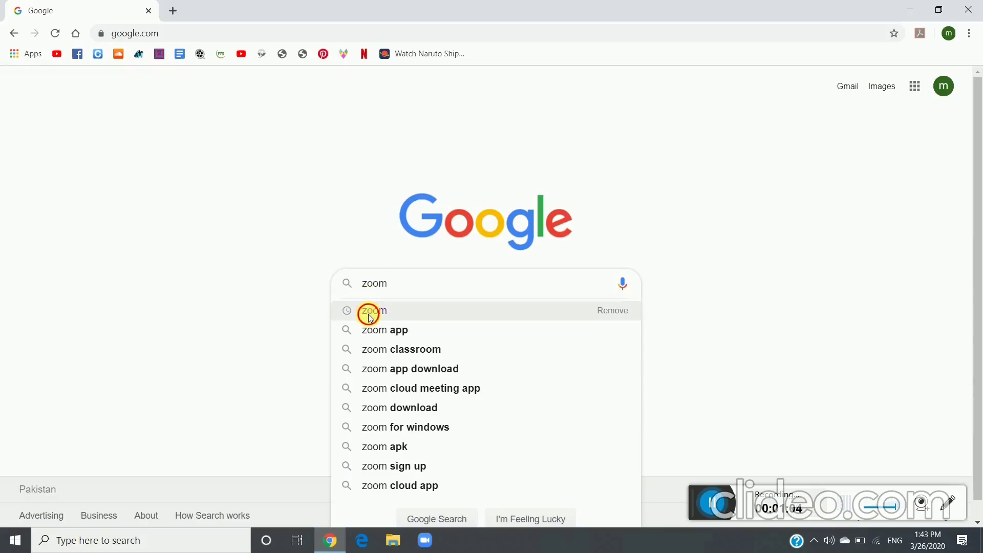
Run the Google search for zoom and go to Zoom's Download Center page
{"action": "left_click", "coordinate": [368, 314]}
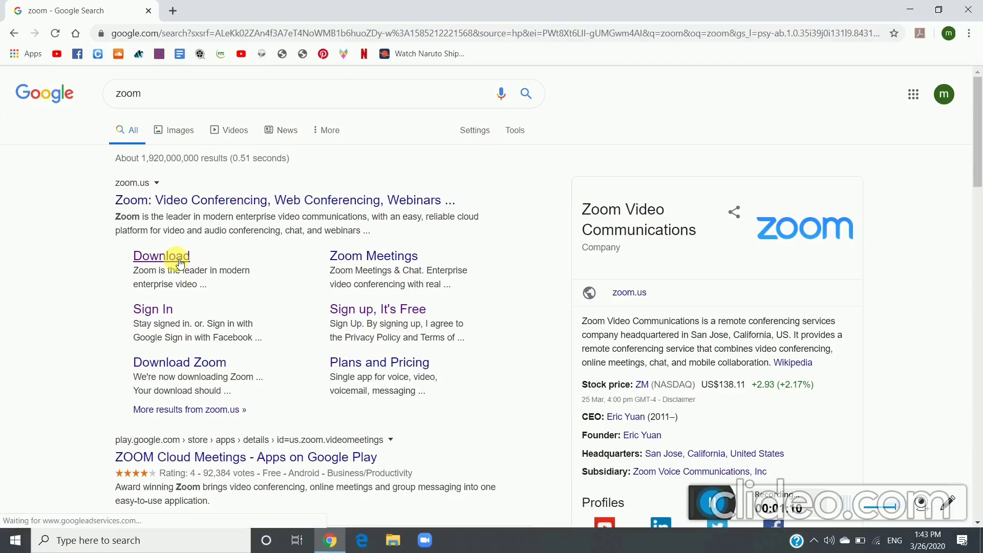
{"action": "left_click", "coordinate": [178, 261]}
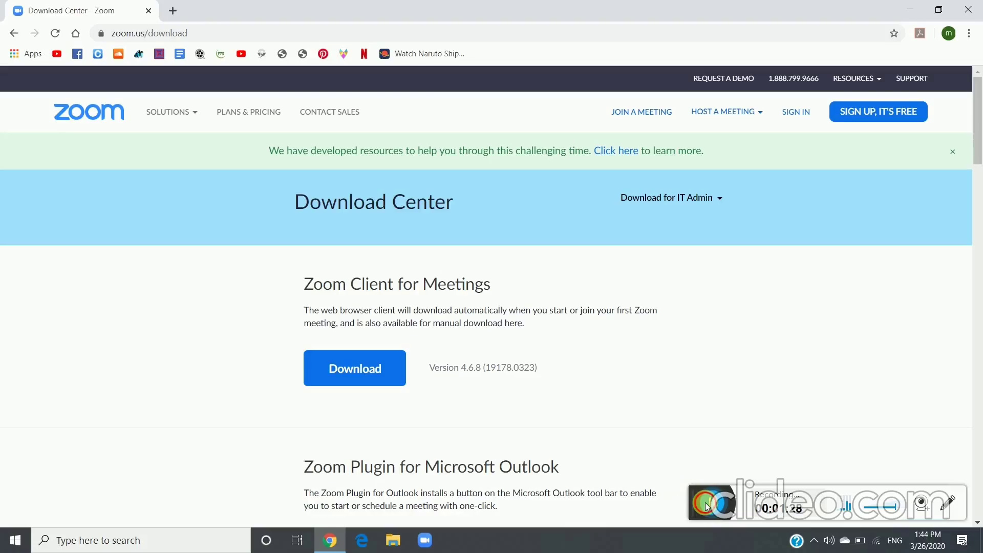
{"action": "left_click_drag", "start_coordinate": [707, 506], "coordinate": [369, 470]}
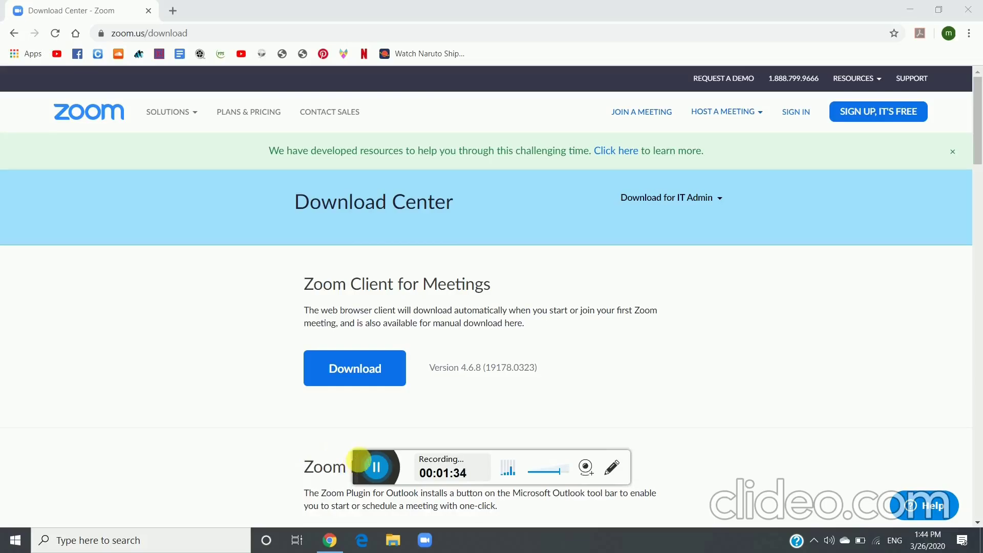
{"action": "mouse_move", "coordinate": [362, 460]}
{"action": "left_mouse_down"}
{"action": "mouse_move", "coordinate": [575, 468]}
{"action": "mouse_move", "coordinate": [661, 513]}
{"action": "mouse_move", "coordinate": [657, 501]}
{"action": "left_mouse_up"}
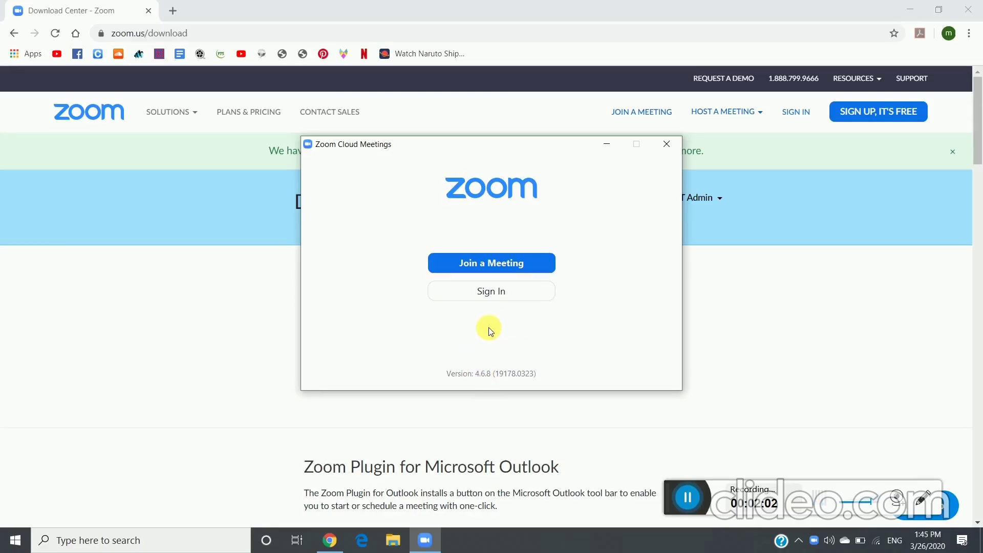
Switch to Zoom's sign-in form and choose Sign In with Google
{"action": "left_click", "coordinate": [536, 290]}
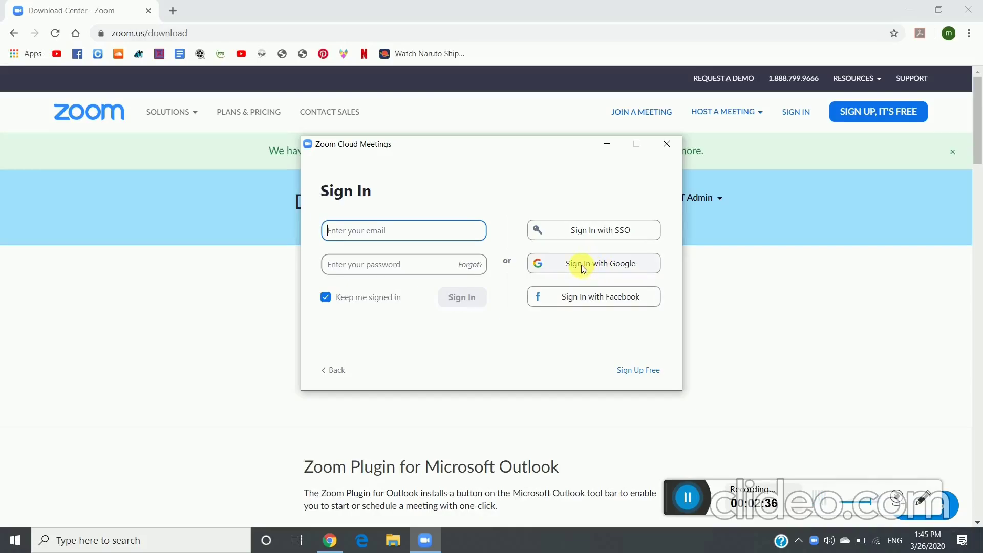
{"action": "left_click", "coordinate": [581, 264]}
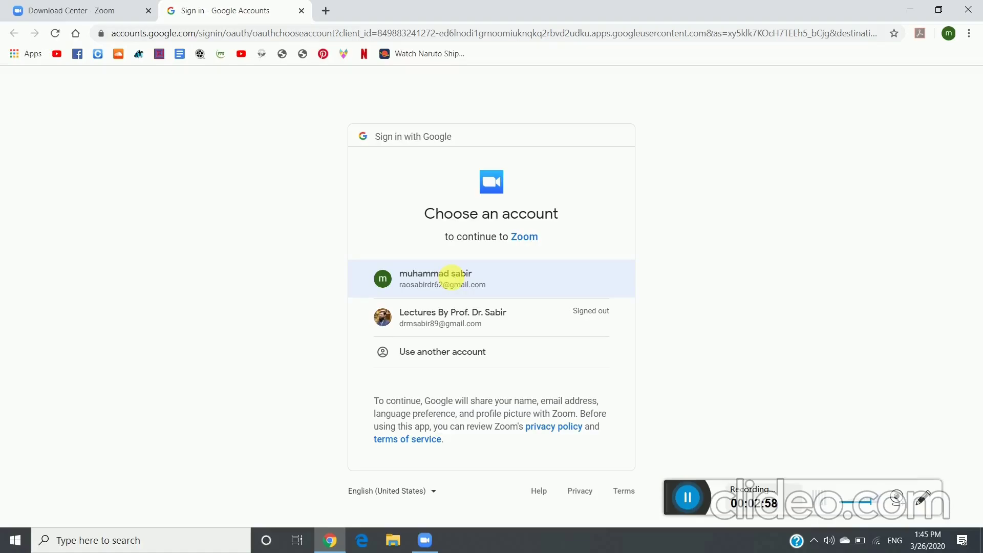
Continue with the signed-in Google account and let the browser launch the Zoom app
{"action": "left_click", "coordinate": [452, 281]}
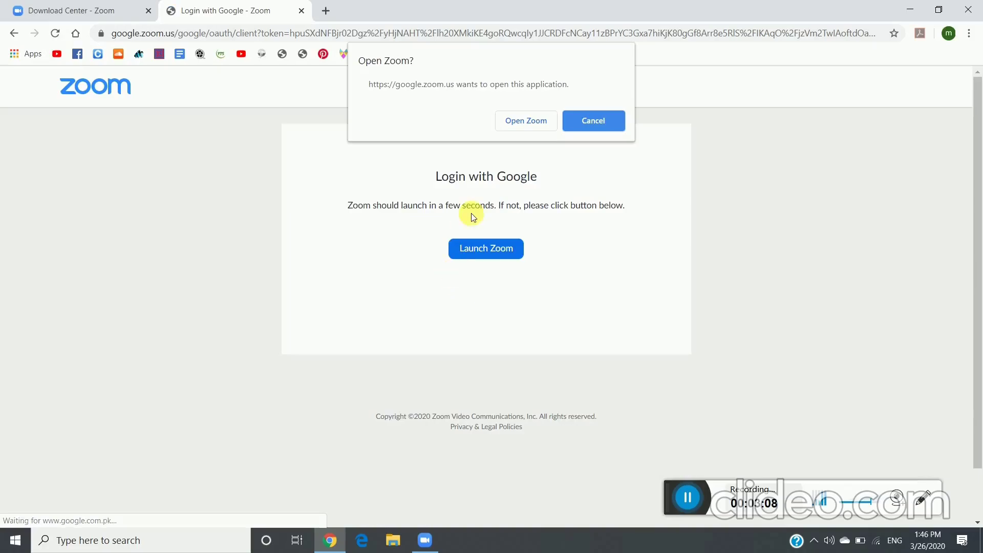
{"action": "left_click", "coordinate": [519, 123]}
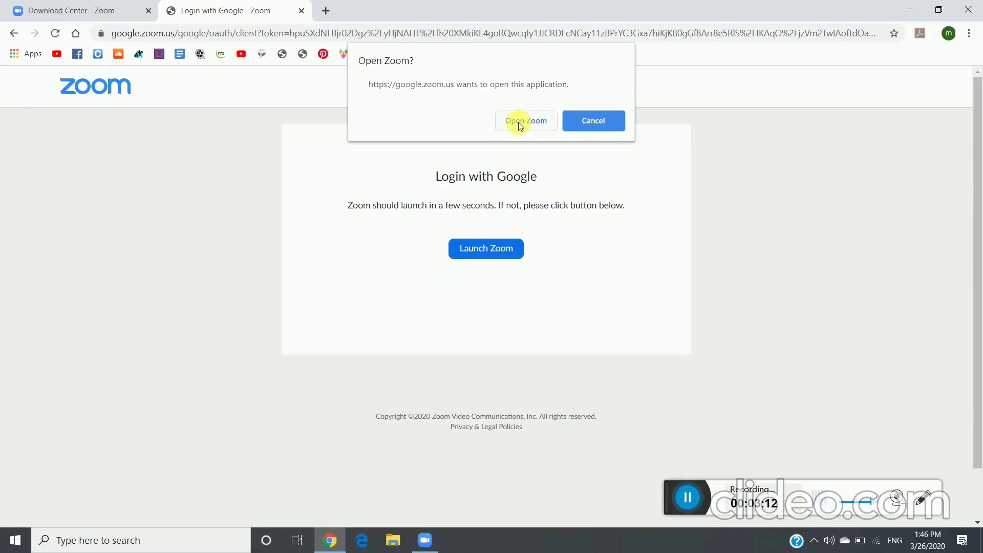
{"action": "left_click", "coordinate": [519, 123]}
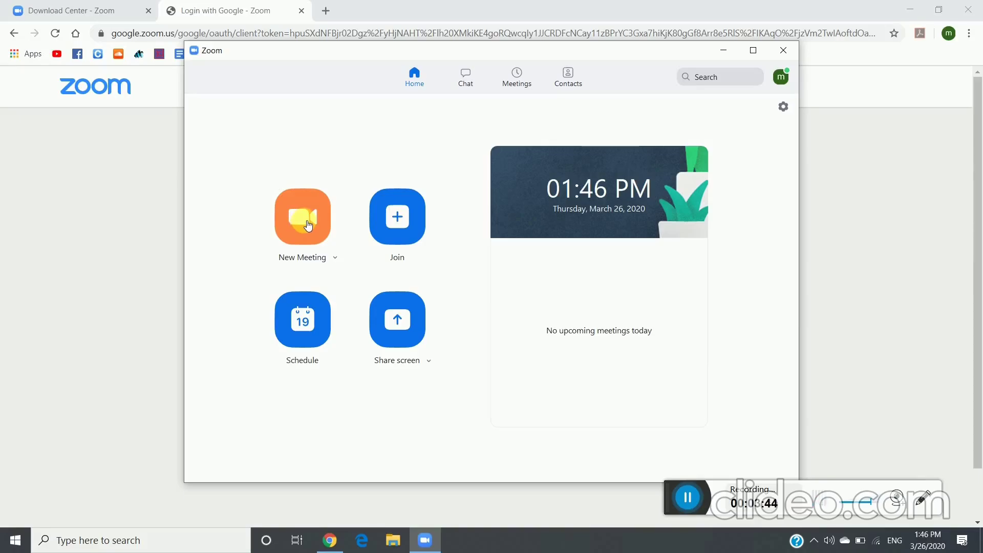
Start an instant Zoom meeting and turn the camera off
{"action": "left_click", "coordinate": [307, 225]}
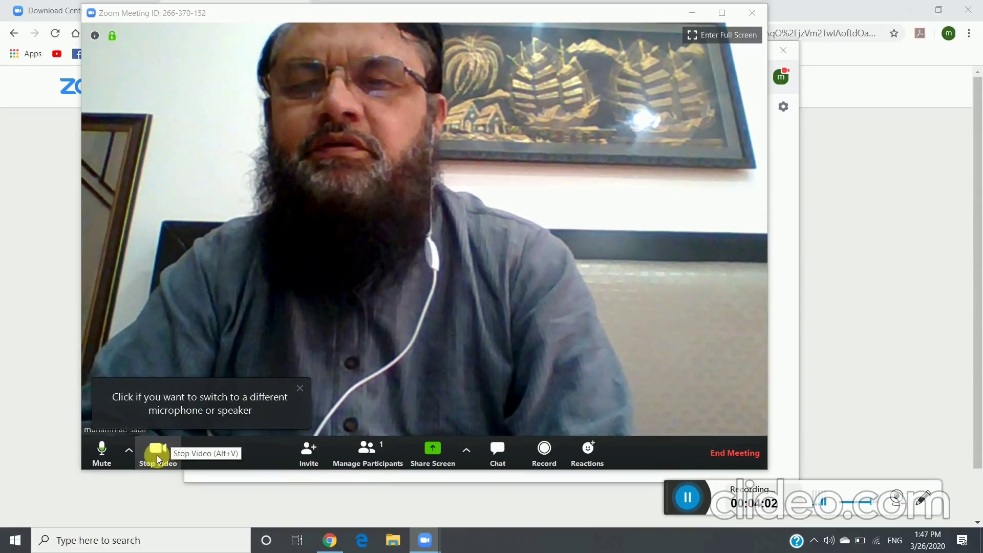
{"action": "left_click", "coordinate": [157, 456]}
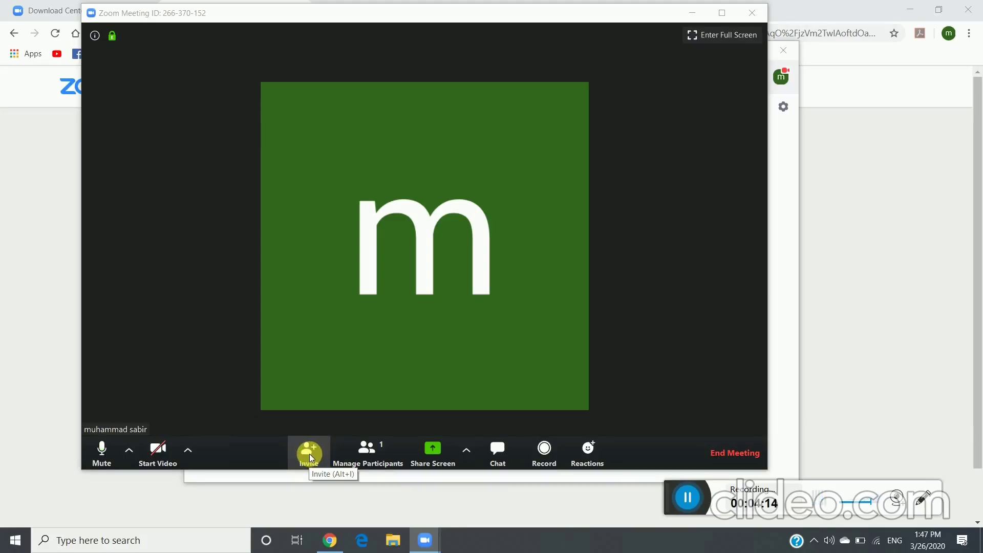
{"action": "left_click", "coordinate": [309, 455]}
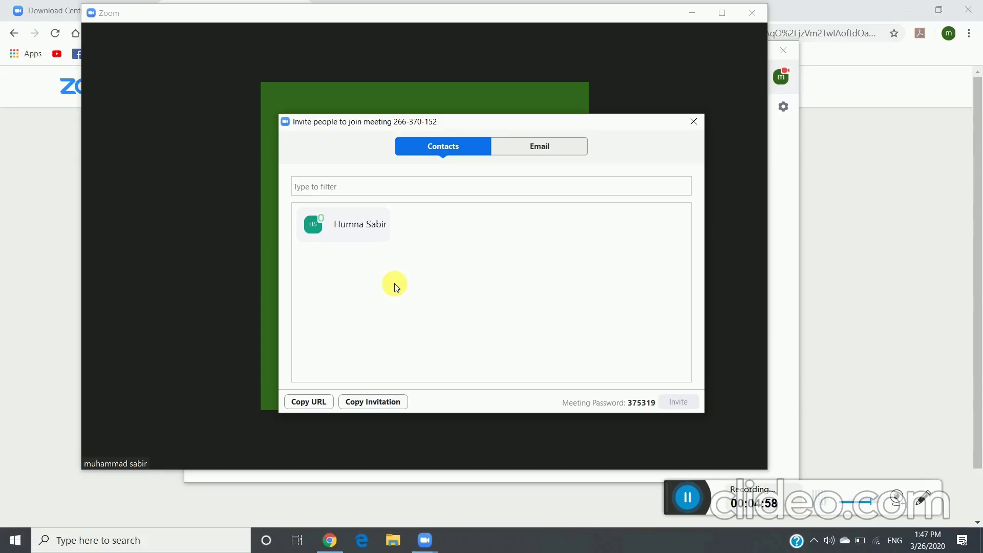
{"action": "left_click", "coordinate": [350, 232]}
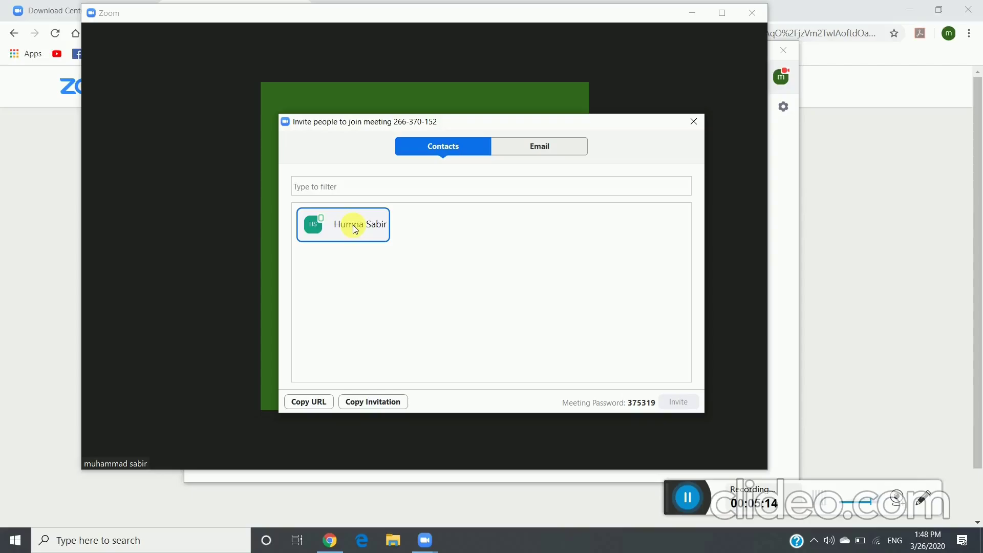
{"action": "left_click", "coordinate": [353, 226]}
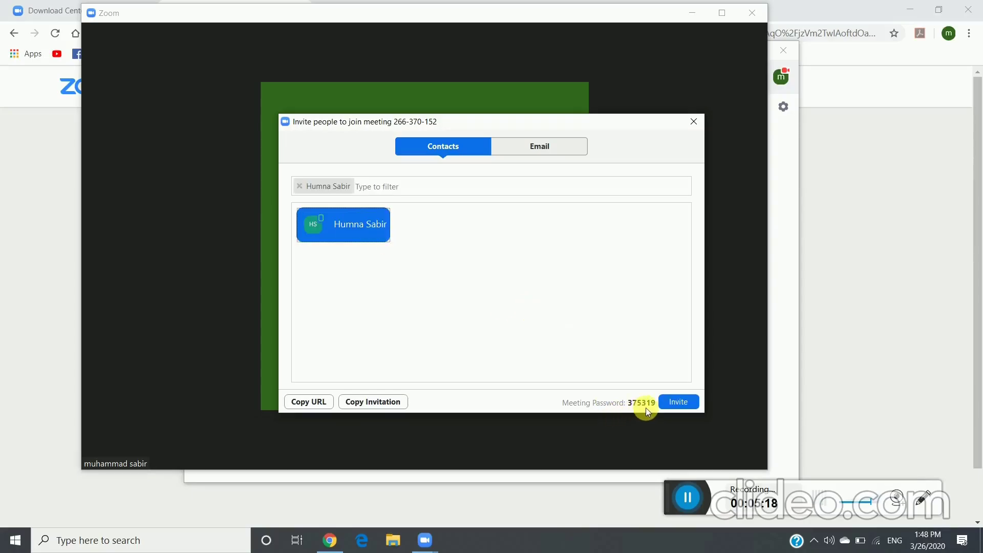
{"action": "left_click", "coordinate": [664, 403]}
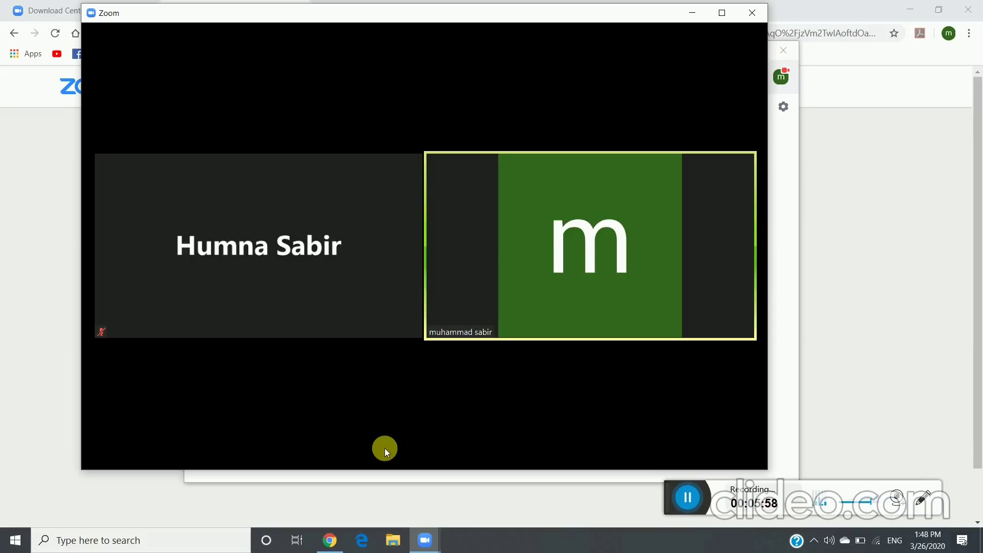
{"action": "mouse_move", "coordinate": [433, 454]}
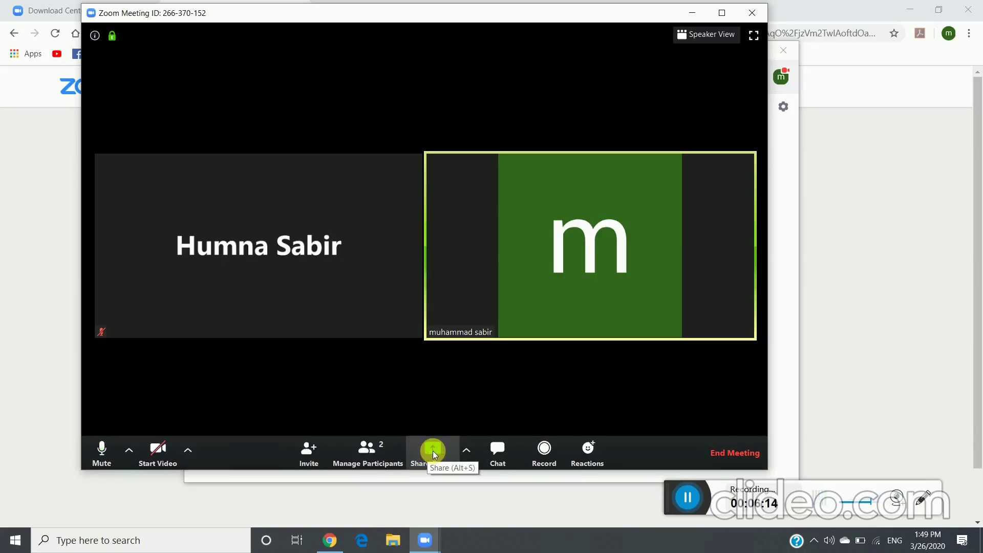
Share the entire screen using the Screen option
{"action": "left_click", "coordinate": [433, 451]}
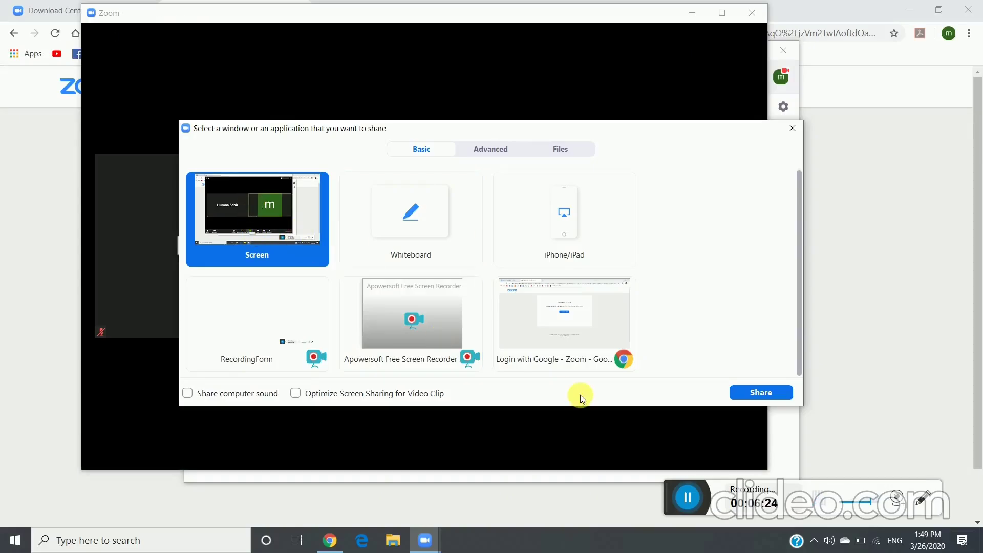
{"action": "left_click", "coordinate": [768, 393]}
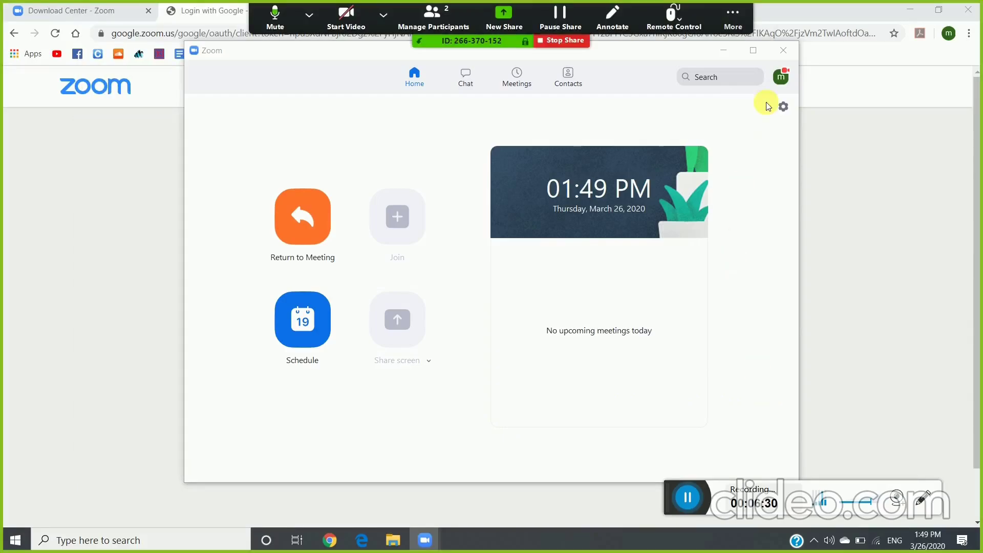
Minimize the Zoom home window and Chrome to reveal the desktop
{"action": "left_click", "coordinate": [725, 49]}
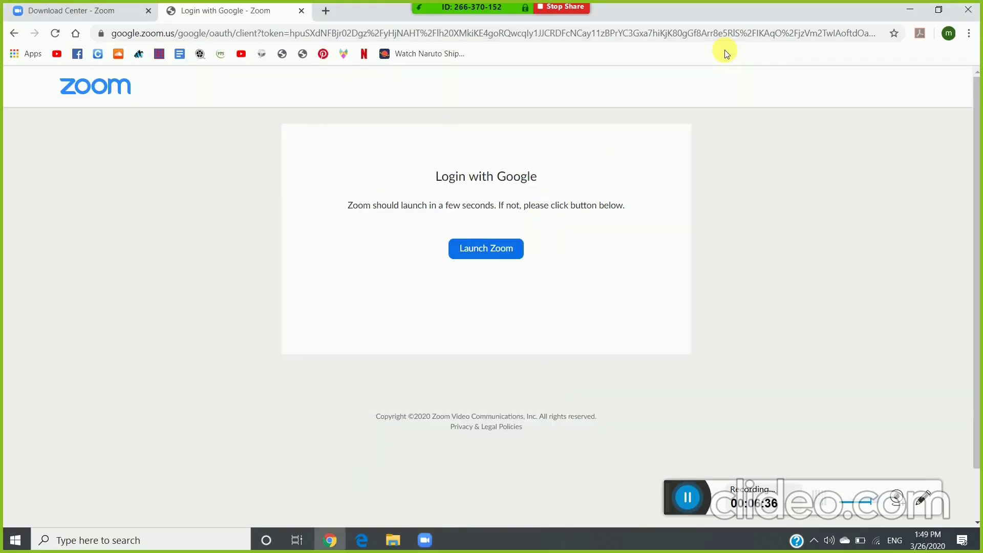
{"action": "left_click", "coordinate": [911, 12]}
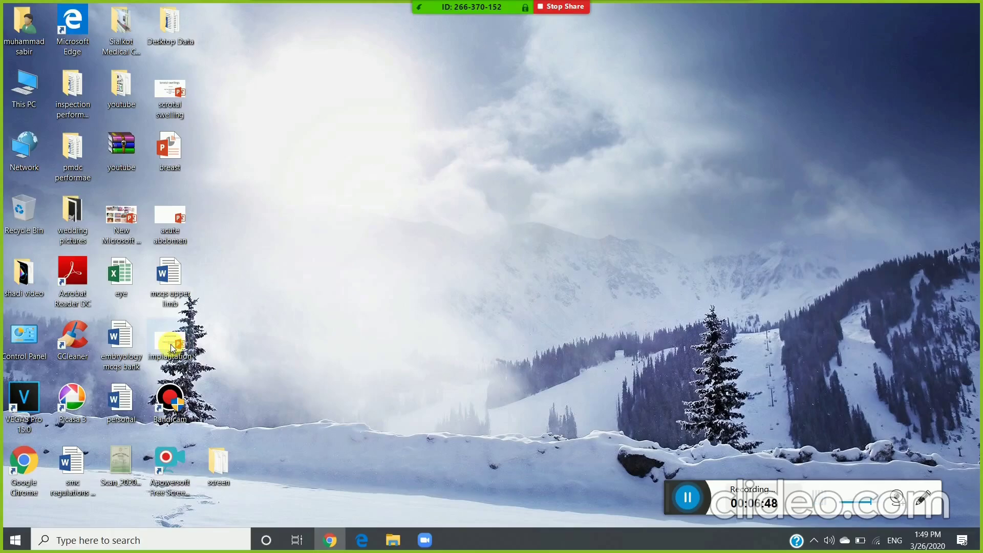
Open implantation.pptx maximized and run its slide show from slide 1 to the end
{"action": "left_click", "coordinate": [171, 344]}
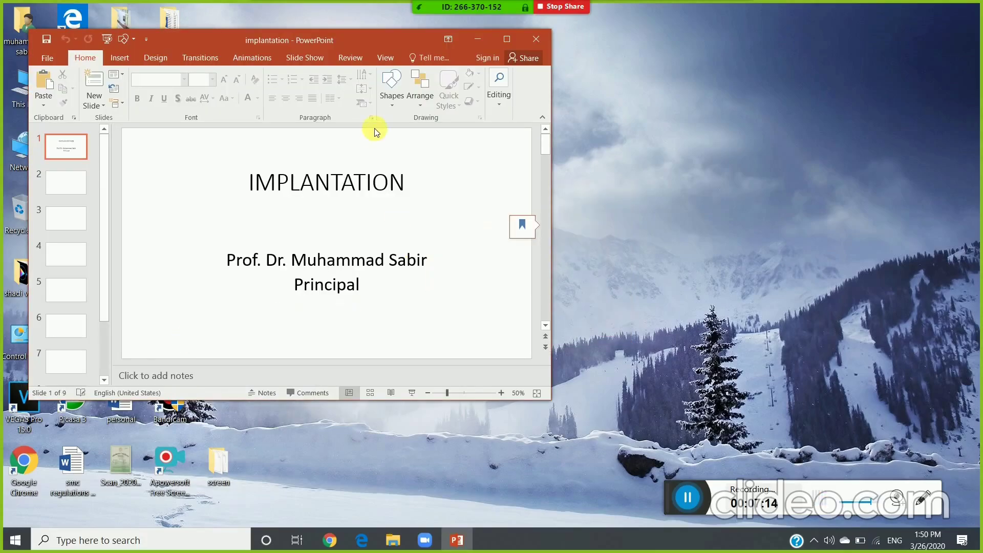
{"action": "left_click", "coordinate": [508, 40]}
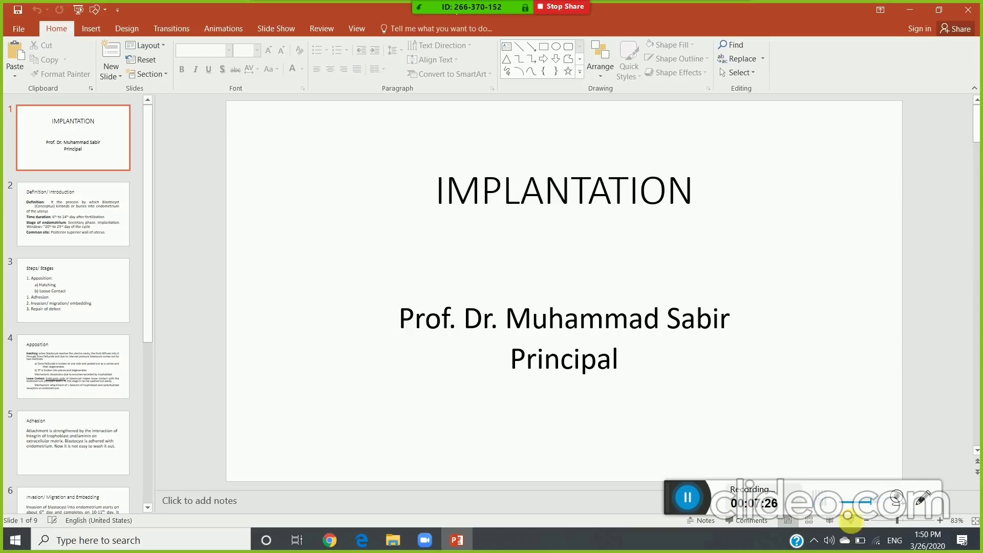
{"action": "left_click", "coordinate": [852, 523]}
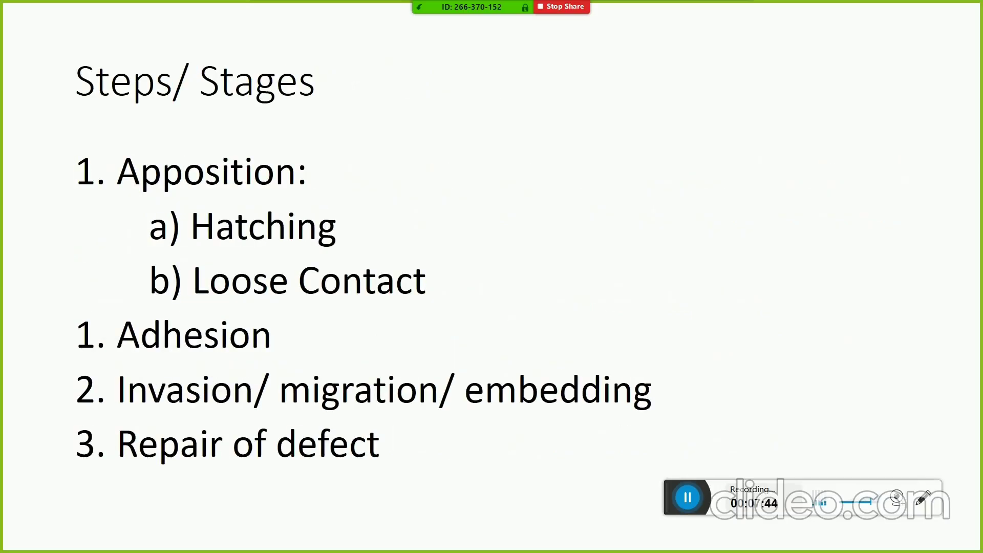
{"action": "key", "text": "Right"}
{"action": "key", "text": "Right"}
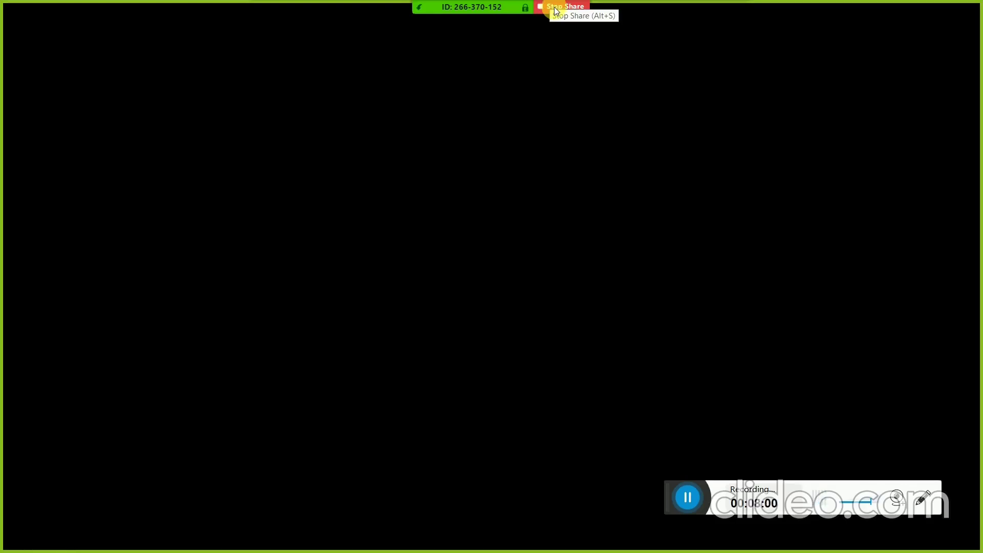
Stop screen sharing from the sharing toolbar at the top
{"action": "left_click", "coordinate": [554, 7]}
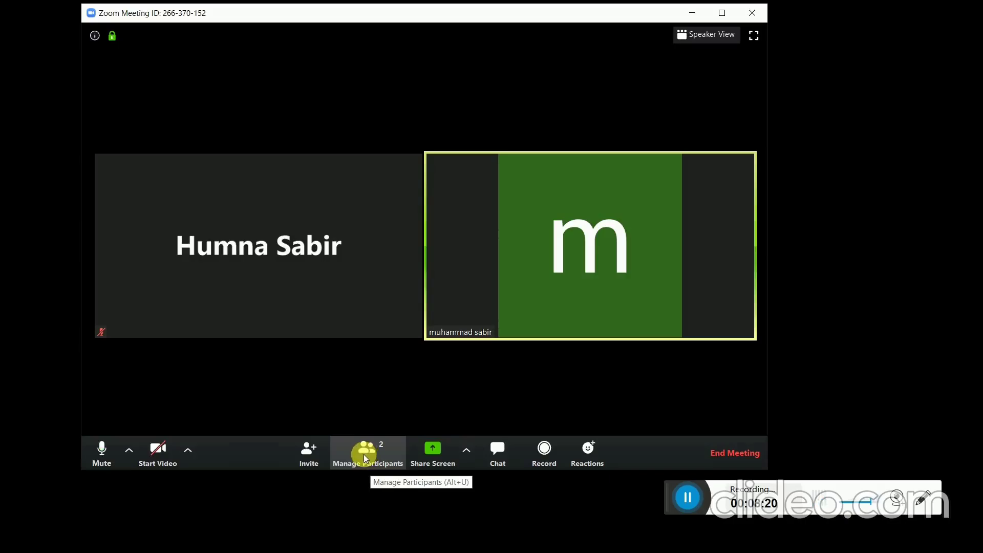
{"action": "left_click", "coordinate": [363, 454]}
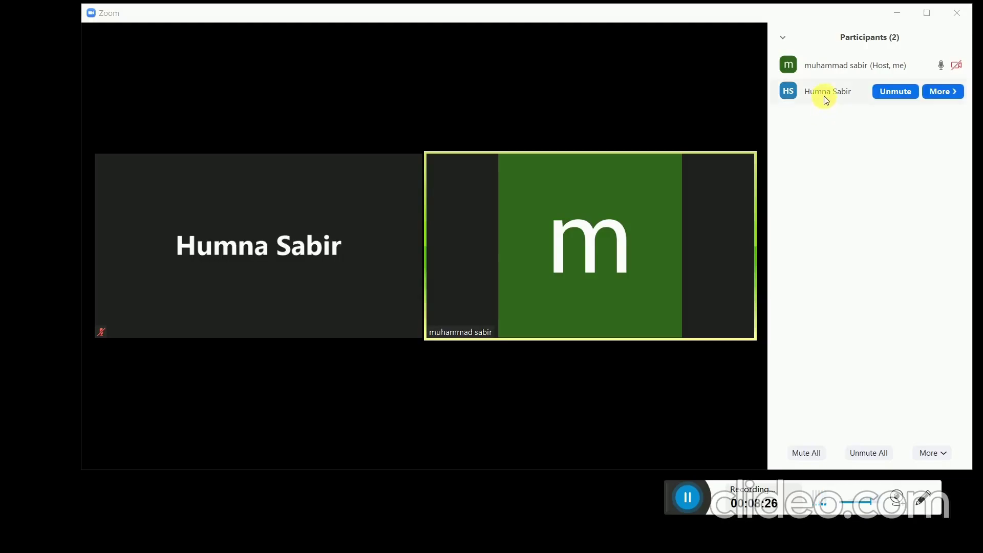
{"action": "mouse_move", "coordinate": [868, 92]}
{"action": "left_click", "coordinate": [940, 91]}
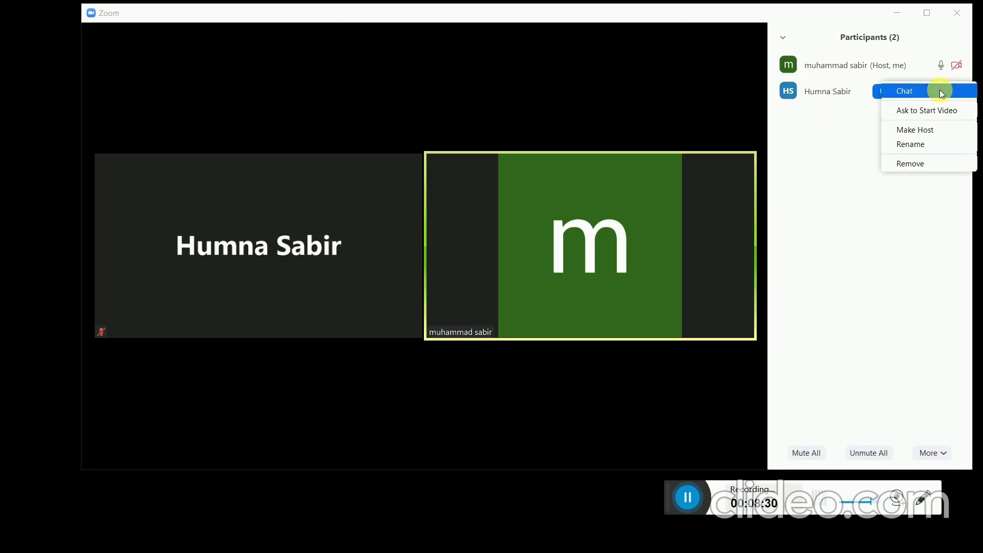
{"action": "left_click", "coordinate": [929, 130]}
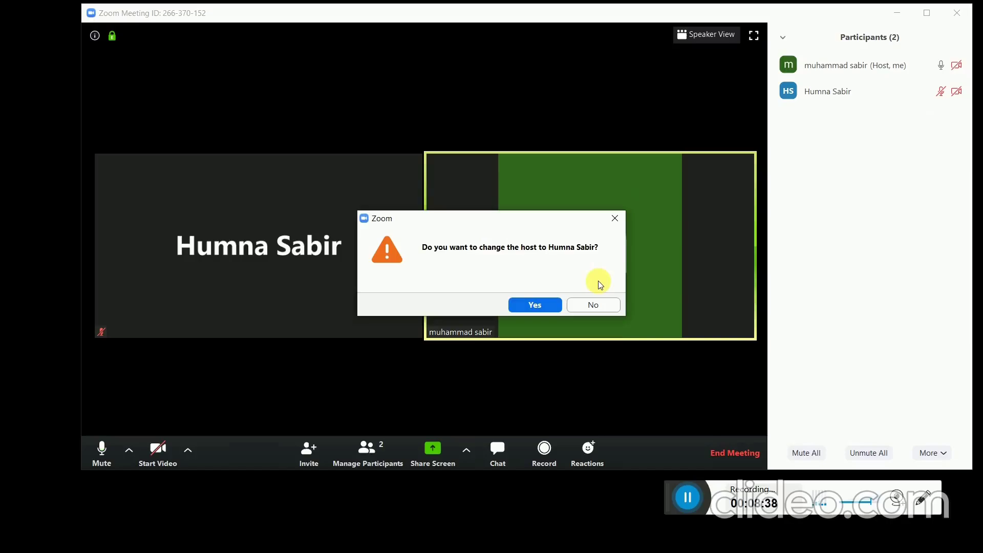
{"action": "left_click", "coordinate": [584, 306]}
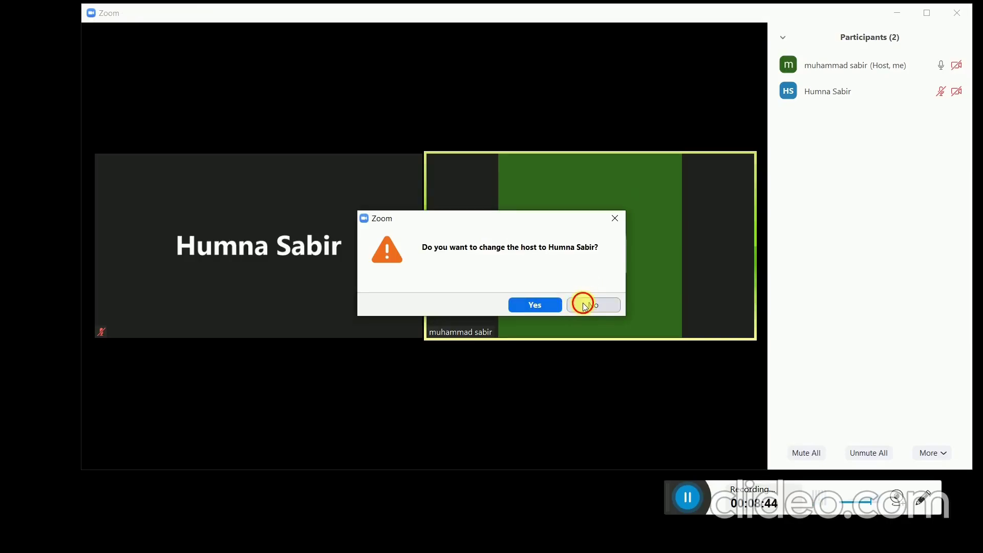
{"action": "left_click", "coordinate": [583, 305]}
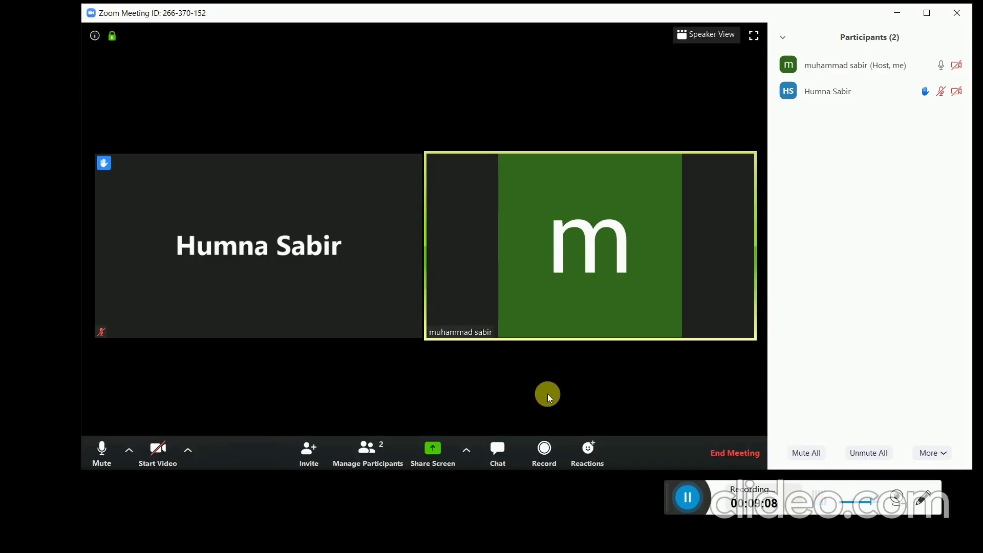
{"action": "mouse_move", "coordinate": [868, 91]}
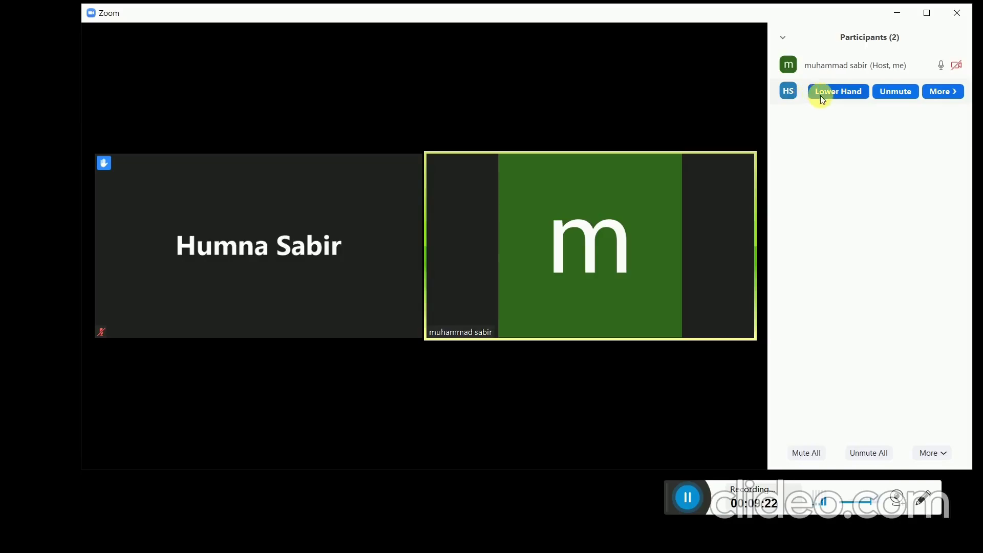
{"action": "left_click", "coordinate": [897, 88]}
{"action": "left_click", "coordinate": [896, 92]}
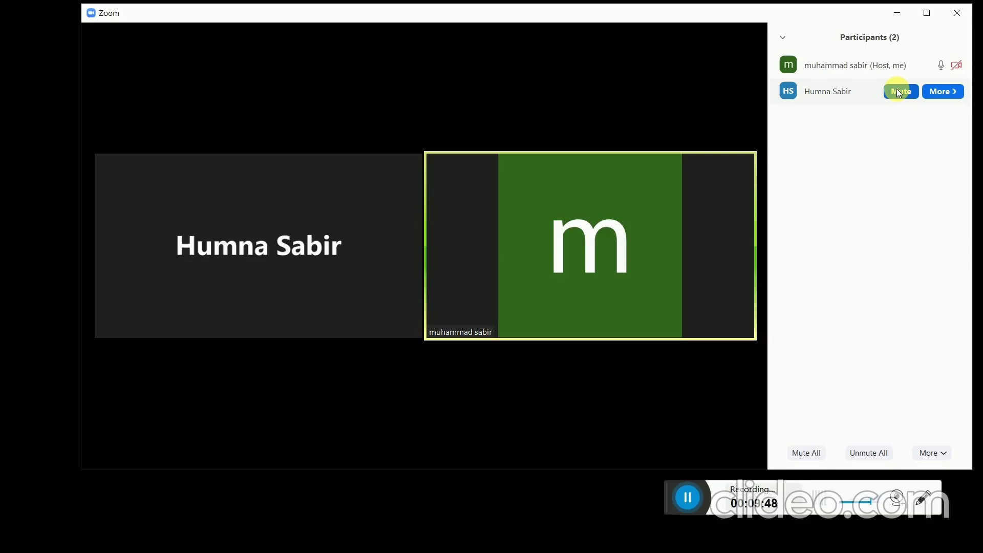
{"action": "mouse_move", "coordinate": [827, 91]}
{"action": "left_click", "coordinate": [897, 91]}
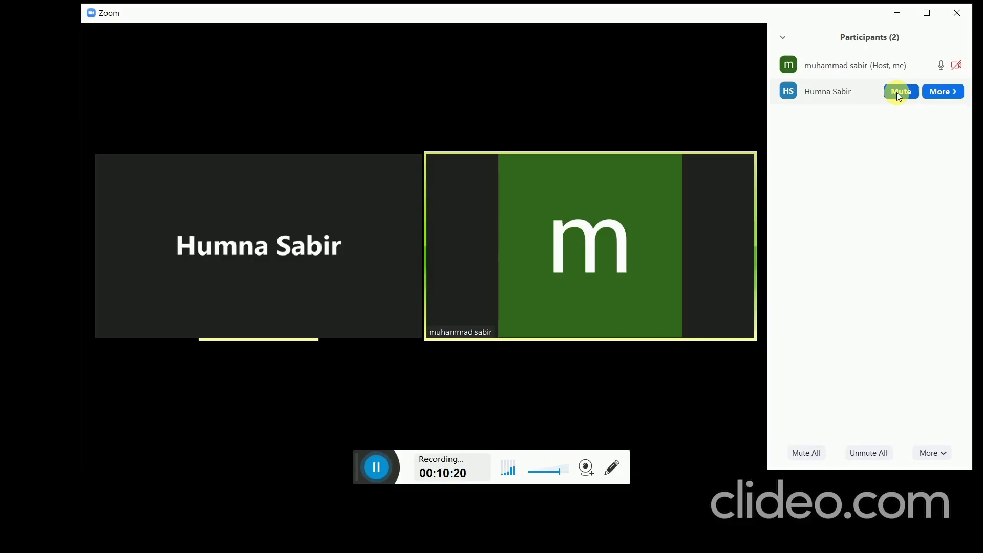
{"action": "left_click", "coordinate": [896, 92]}
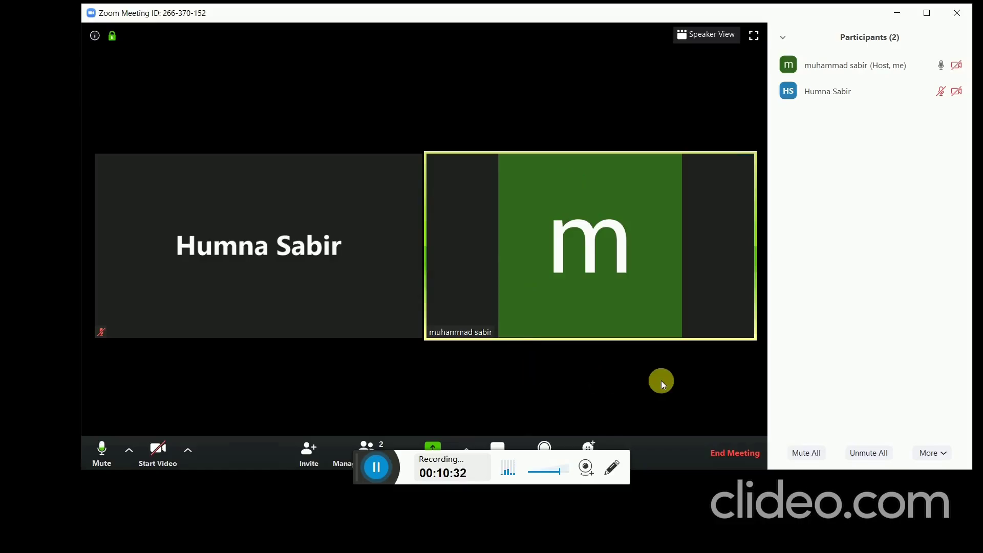
End the meeting for all participants
{"action": "left_click", "coordinate": [728, 454]}
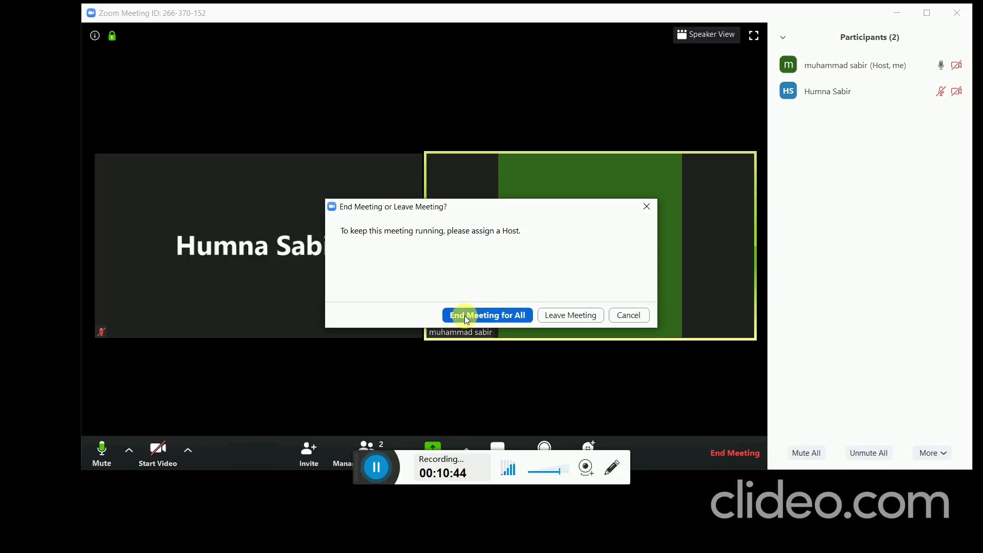
{"action": "left_click", "coordinate": [465, 316]}
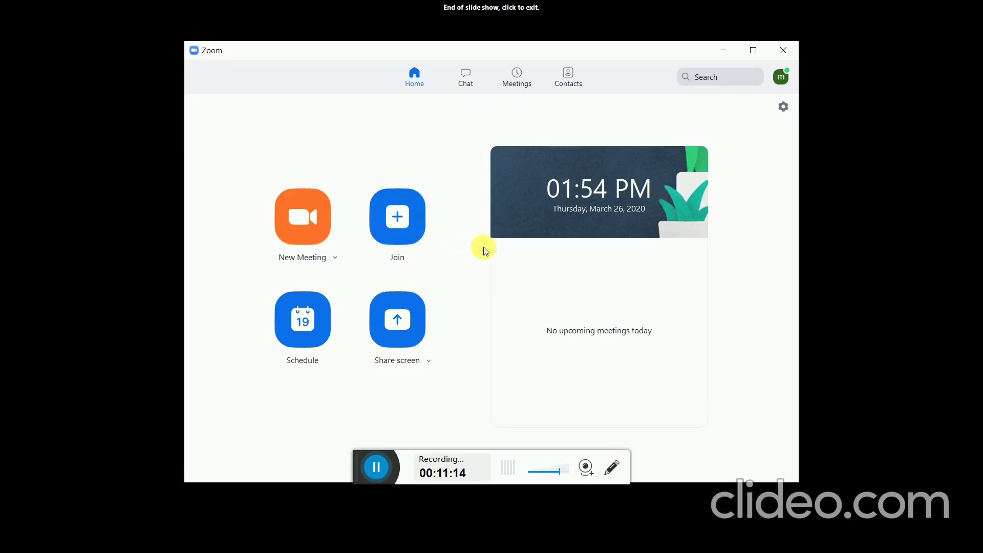
Submit a join request for meeting 692-692-311 from the home screen
{"action": "left_click", "coordinate": [402, 216]}
{"action": "left_click", "coordinate": [399, 219]}
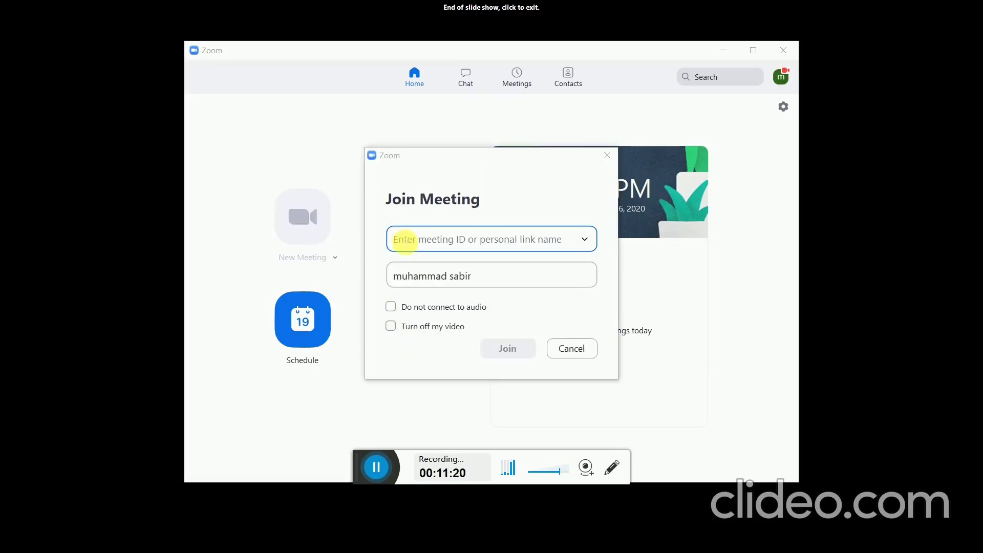
{"action": "type", "text": "692-"}
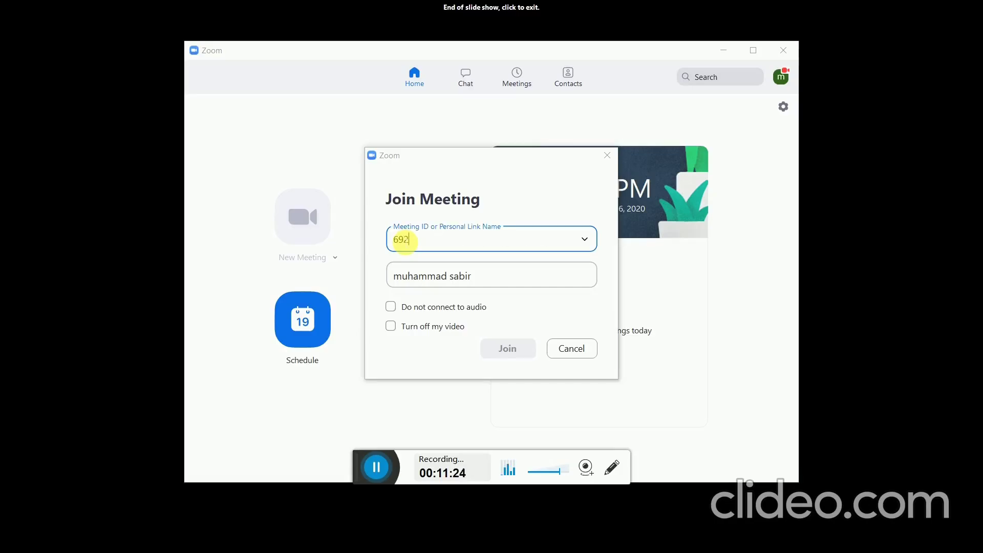
{"action": "type", "text": "692-"}
{"action": "type", "text": "311"}
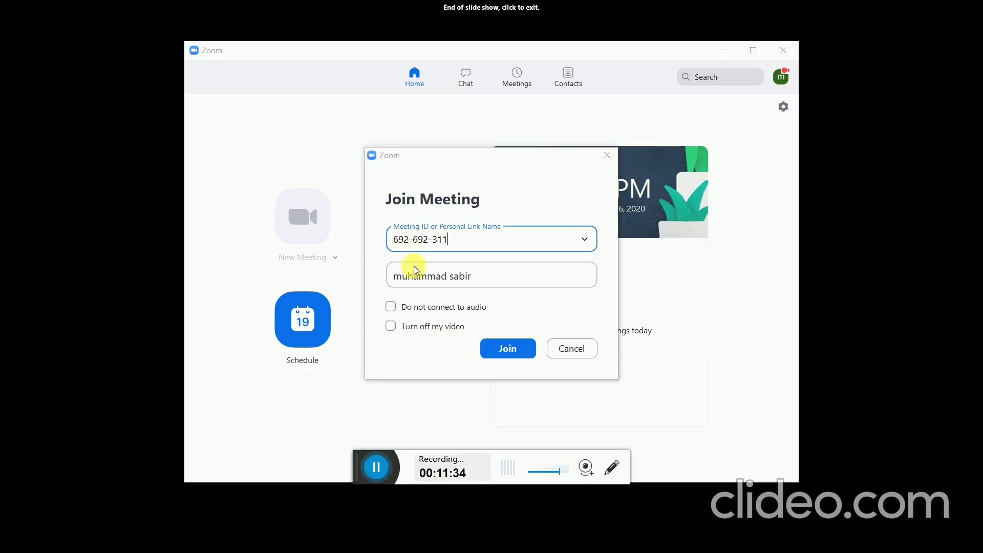
{"action": "left_click", "coordinate": [501, 350]}
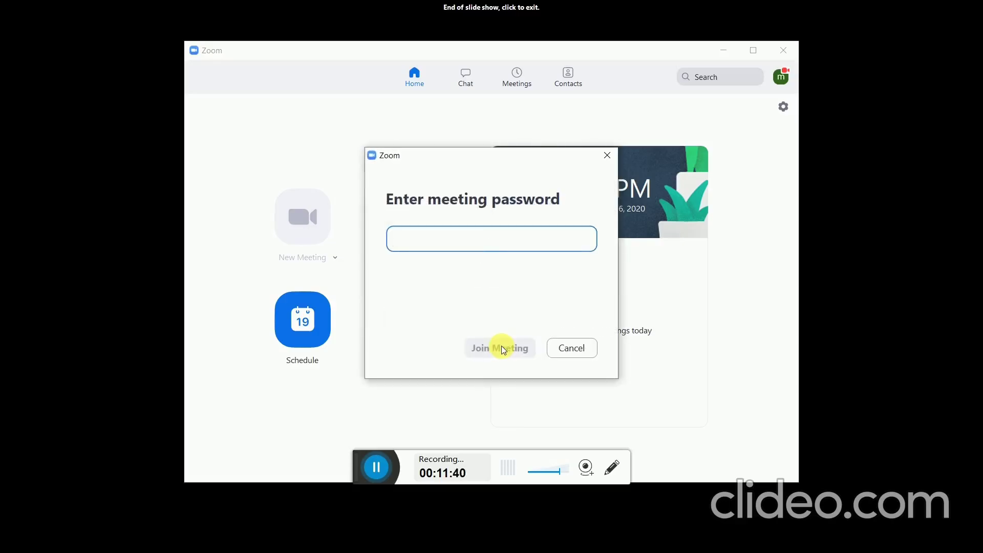
{"action": "type", "text": "*"}
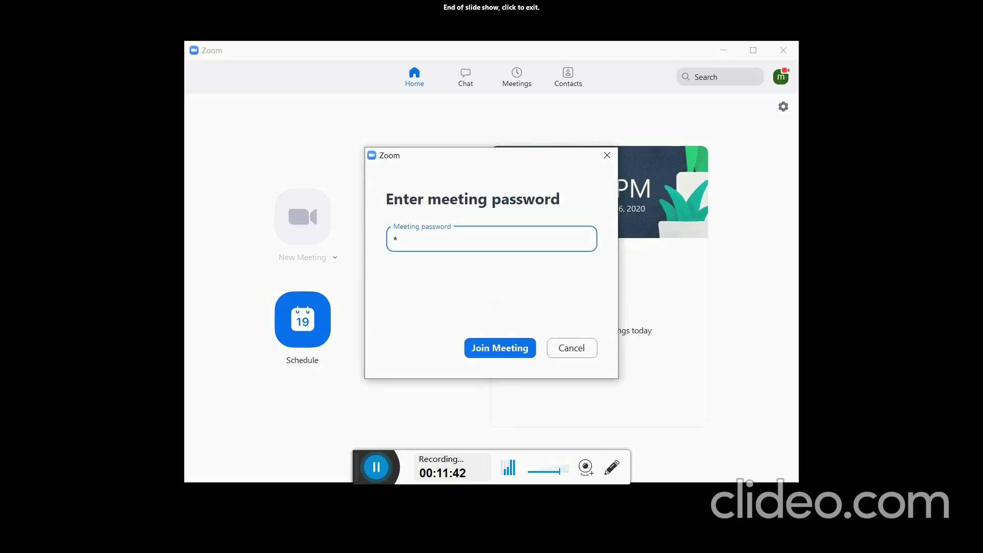
{"action": "type", "text": "*****"}
Submit the meeting password to enter as a participant
{"action": "left_click", "coordinate": [489, 351]}
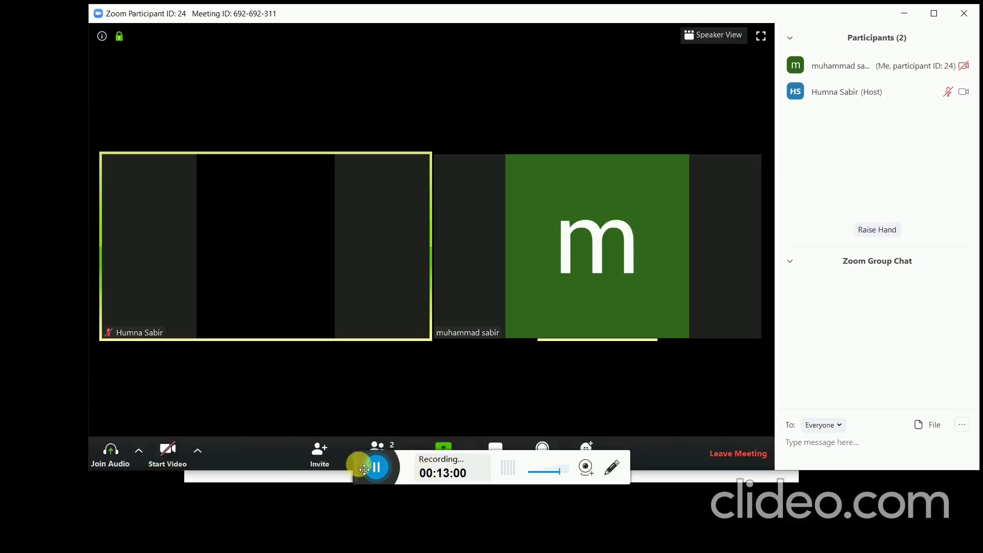
Drag across the bottom of the meeting window while awaiting the host handover
{"action": "left_click_drag", "start_coordinate": [364, 470], "coordinate": [610, 506]}
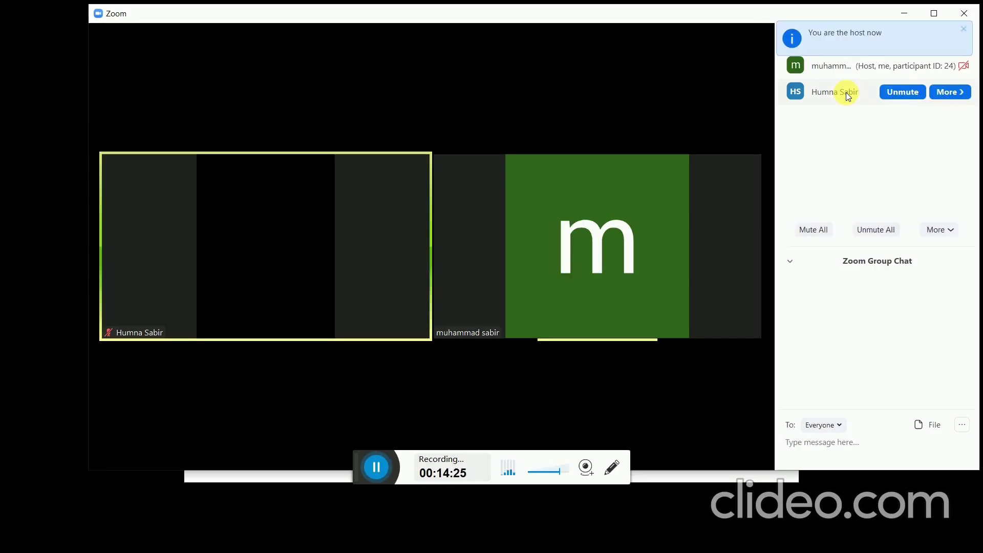
{"action": "left_click", "coordinate": [889, 93]}
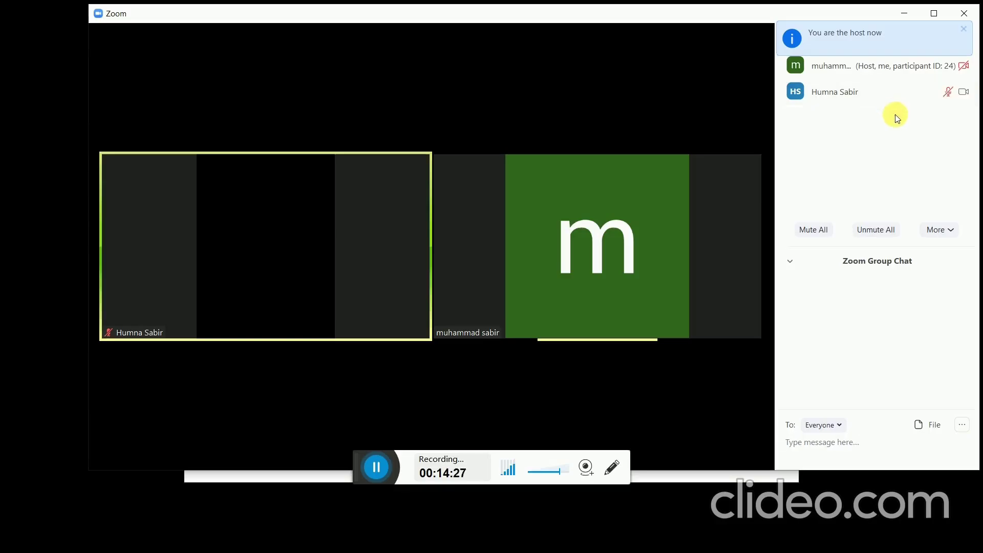